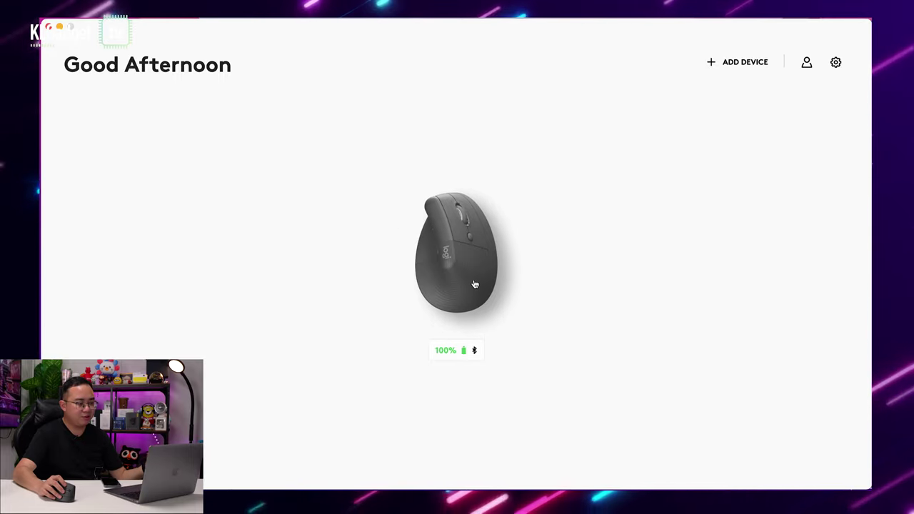
Step: Open the Lift mouse's button settings and browse the recommended and other actions available for the middle button
mouse_move(465, 352)
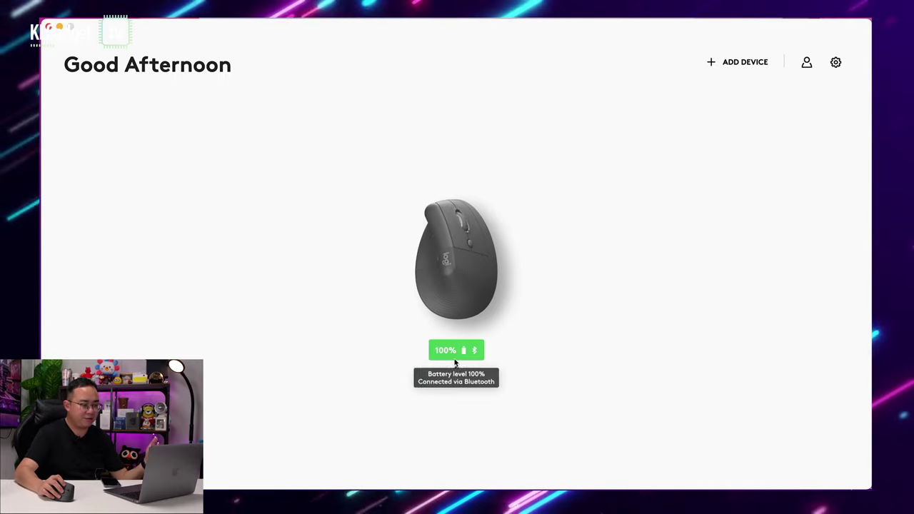
left_click(463, 282)
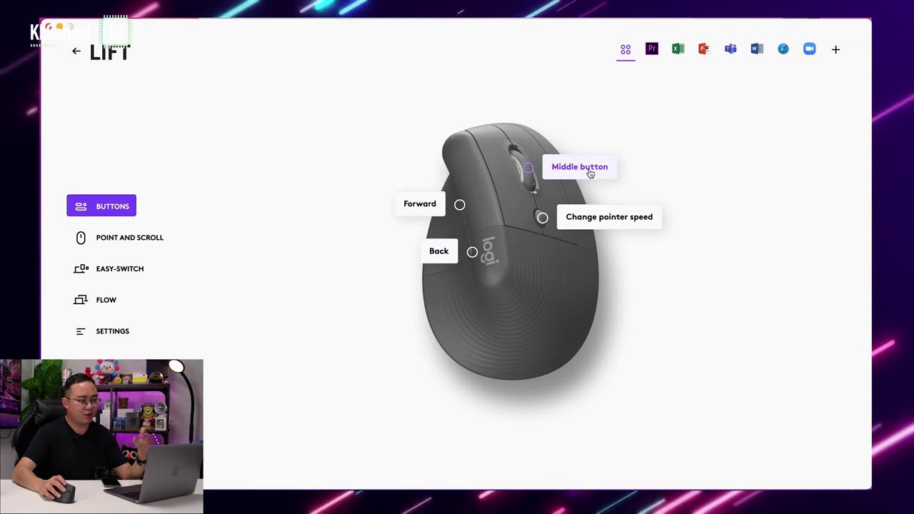
left_click(590, 170)
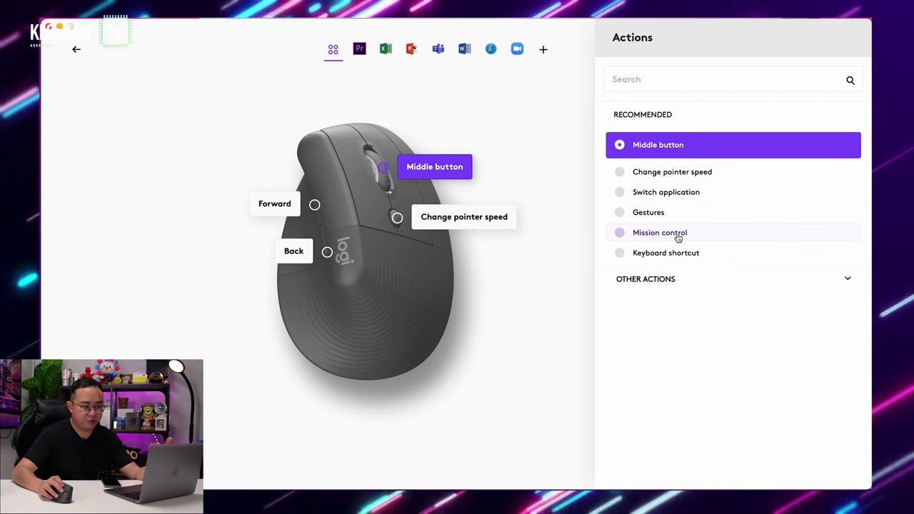
left_click(734, 280)
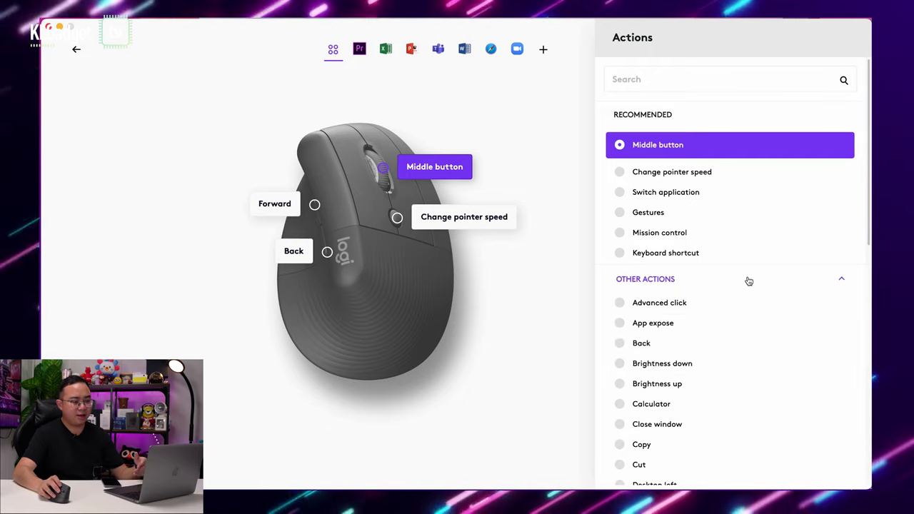
scroll(729, 369, "down", 6)
scroll(728, 355, "up", 6)
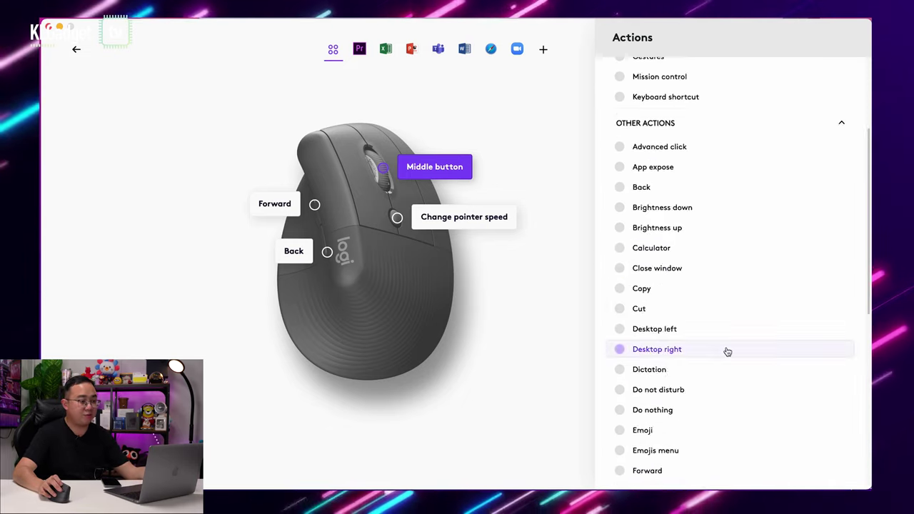
scroll(722, 321, "down", 6)
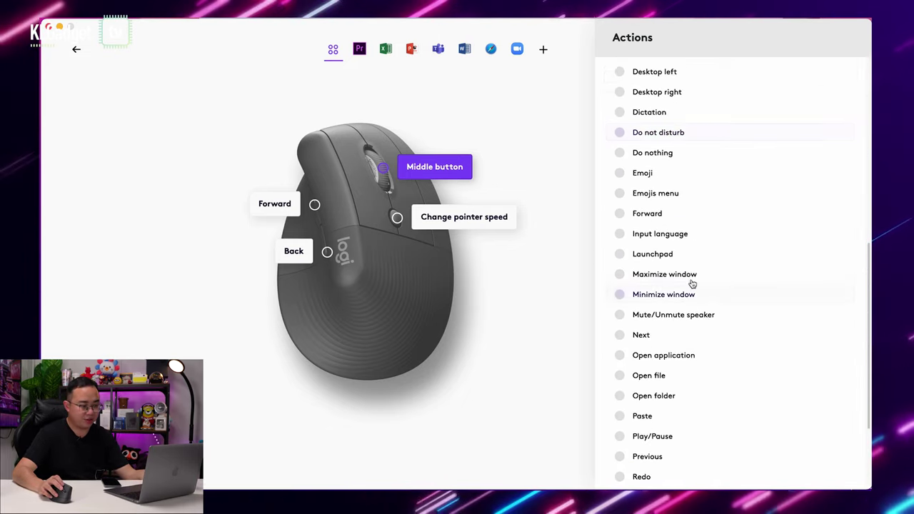
Step: Assign the Emojis menu action to the middle button, and test it by opening and closing the emoji picker
left_click(651, 177)
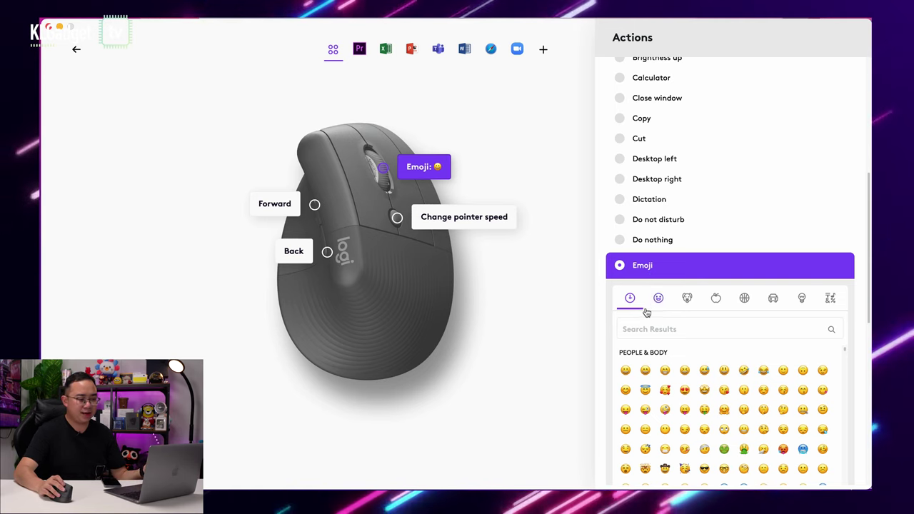
scroll(647, 312, "down", 5)
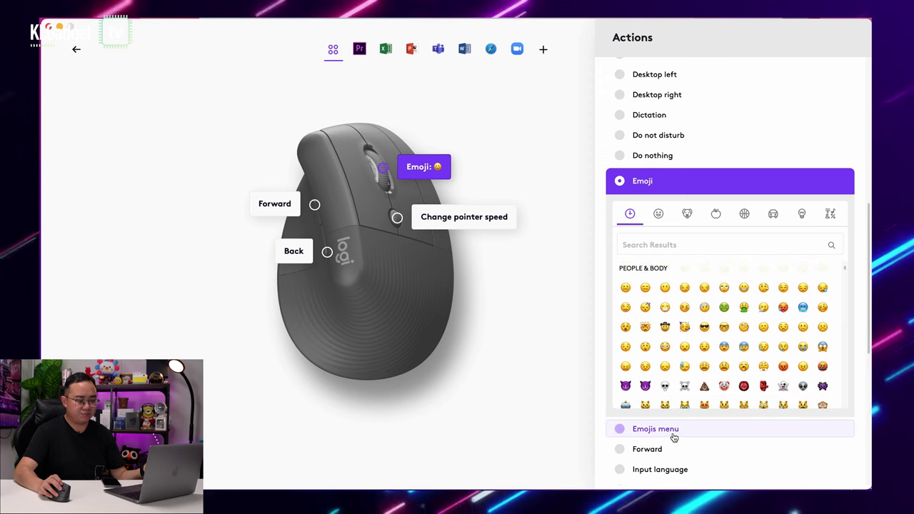
left_click(673, 435)
scroll(659, 218, "up", 10)
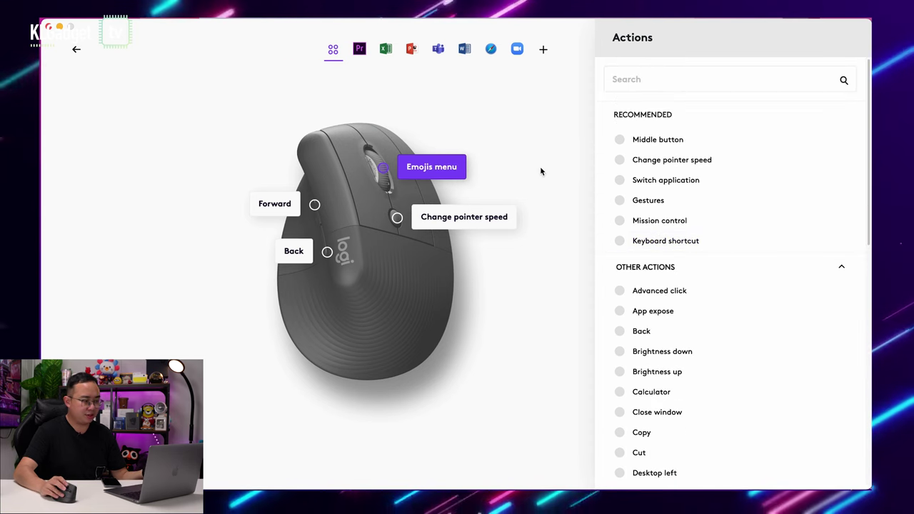
left_click(266, 386)
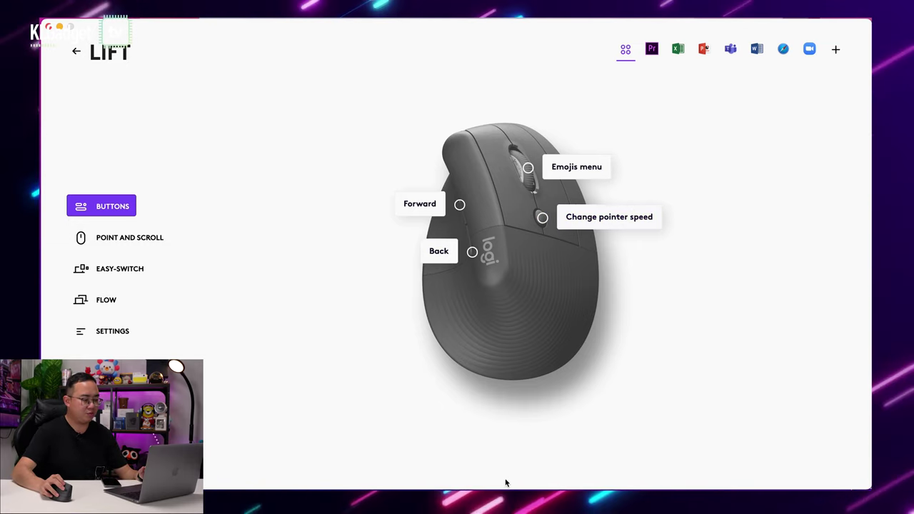
key("ctrl+super+space")
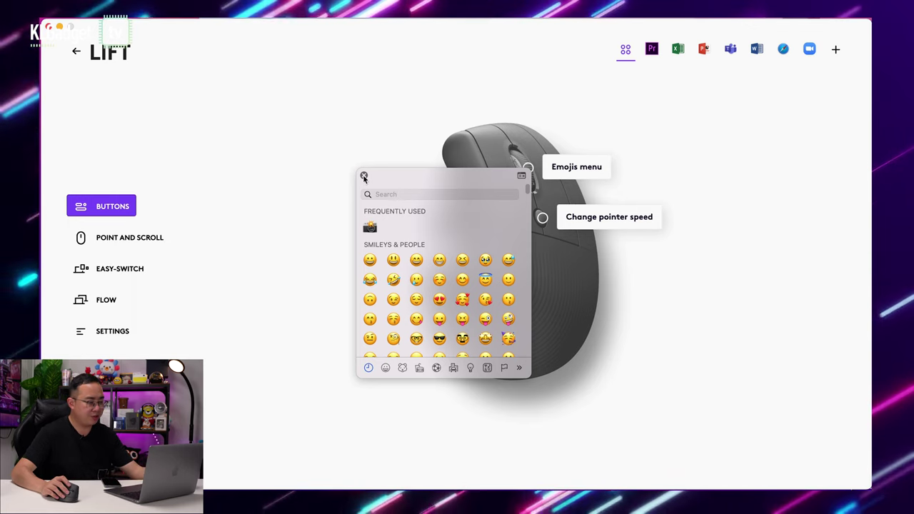
left_click(402, 168)
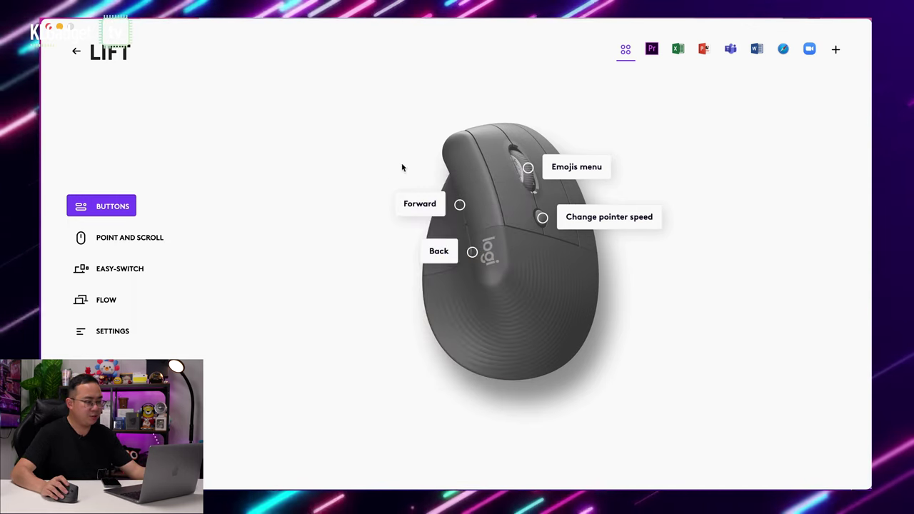
Step: View the app-specific button assignments for Adobe Premiere Pro, PowerPoint and Microsoft Teams
left_click(651, 49)
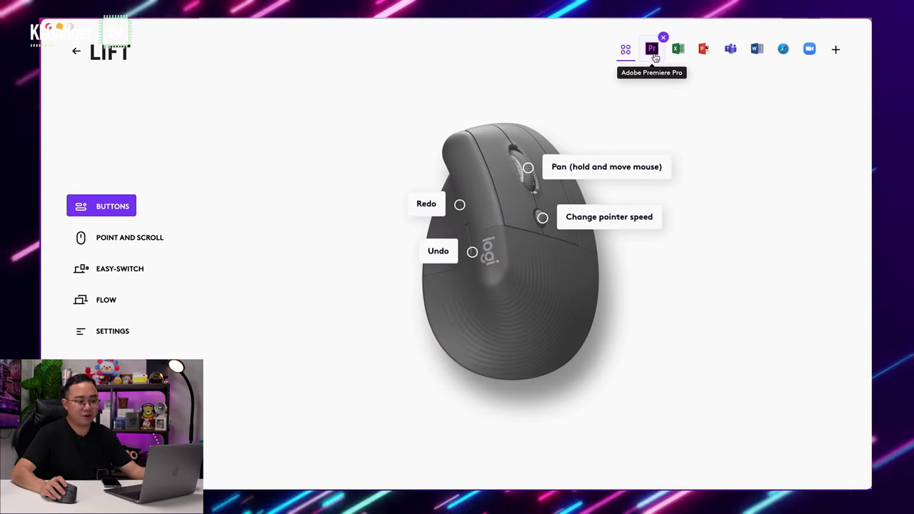
left_click(703, 57)
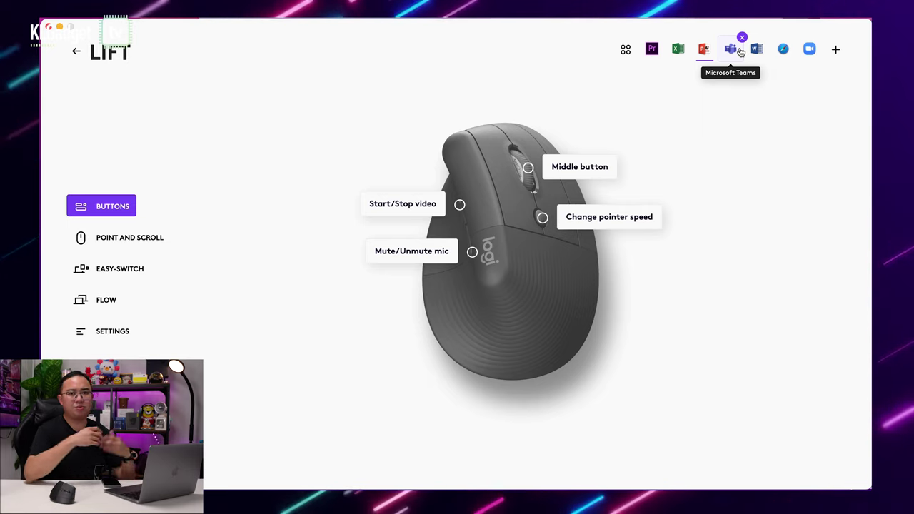
left_click(704, 49)
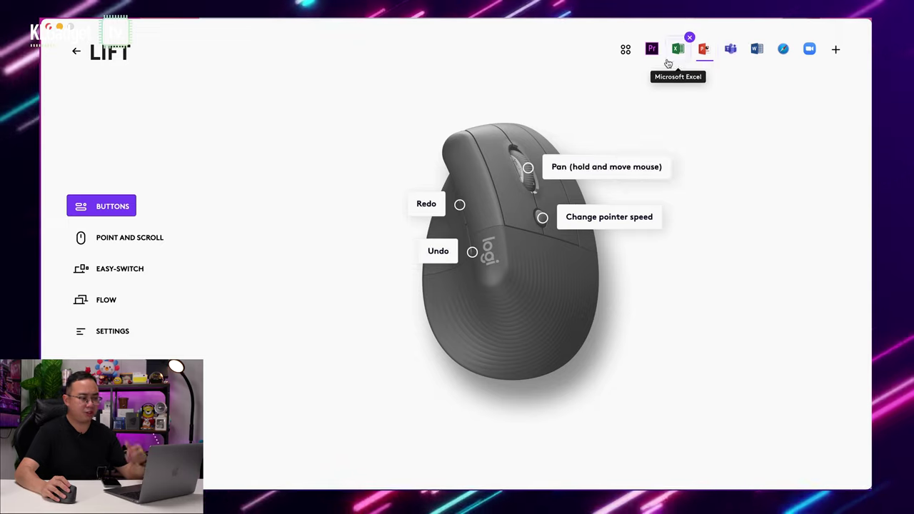
left_click(732, 50)
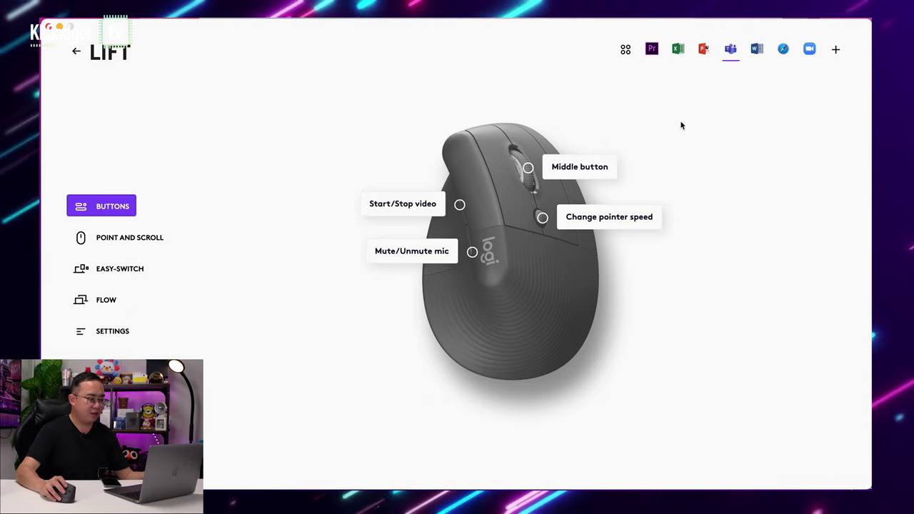
Step: Open the scroll wheel's speed and direction settings among the mouse's point and scroll options
left_click(113, 238)
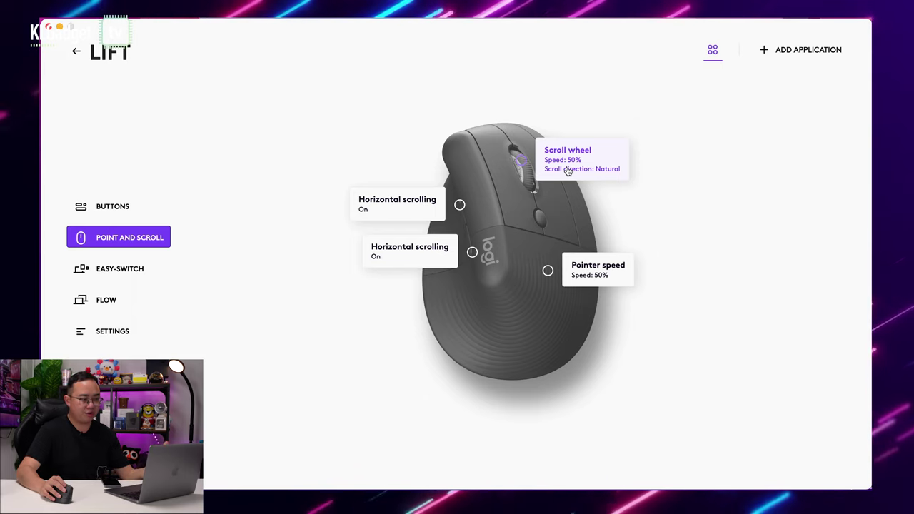
left_click(568, 171)
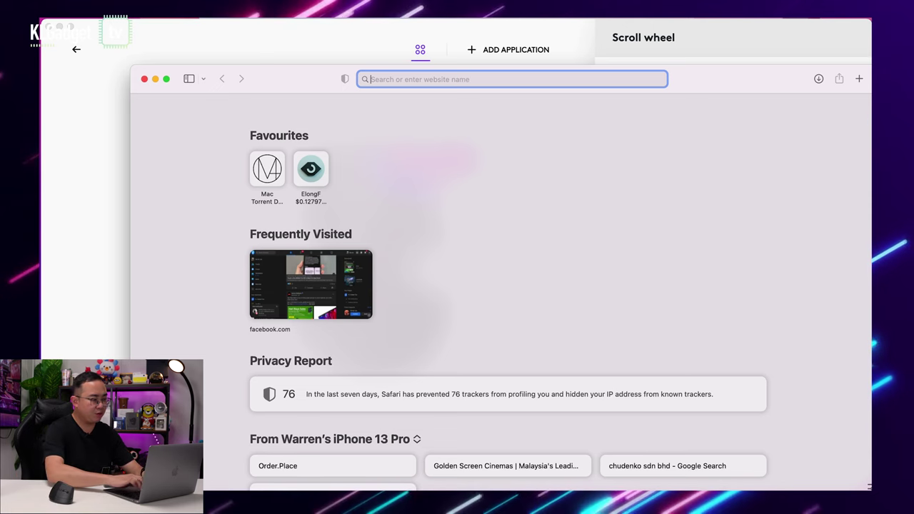
Step: Switch to Safari, load klgadgetguy.com and scroll up and down its home page to test the scroll wheel
type("klgadgetguy.")
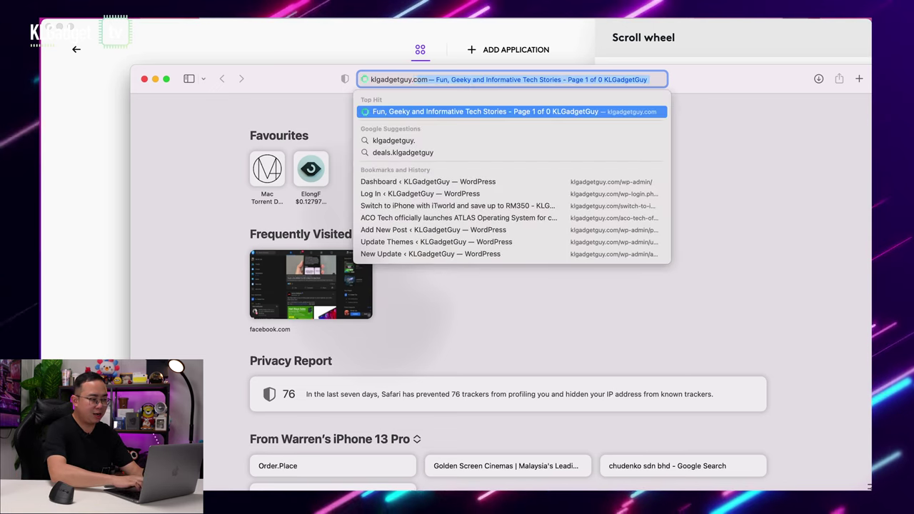
key("Return")
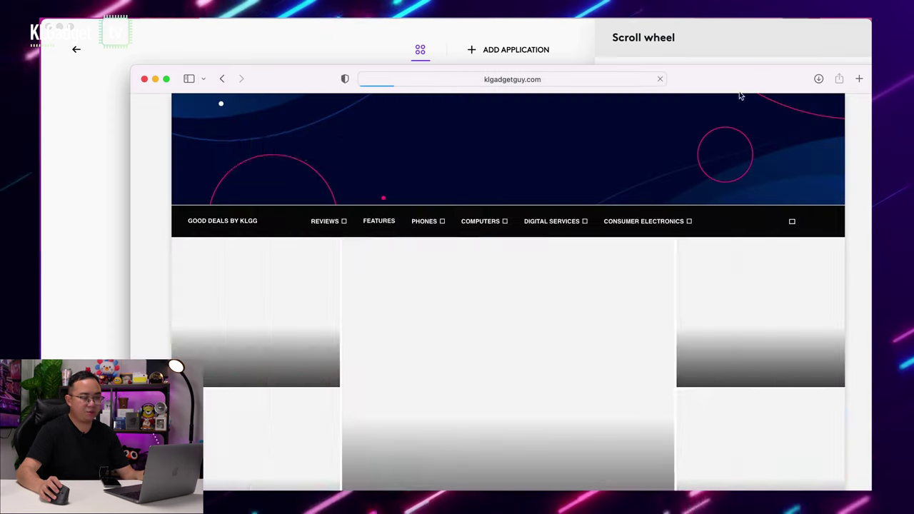
scroll(614, 354, "down", 2)
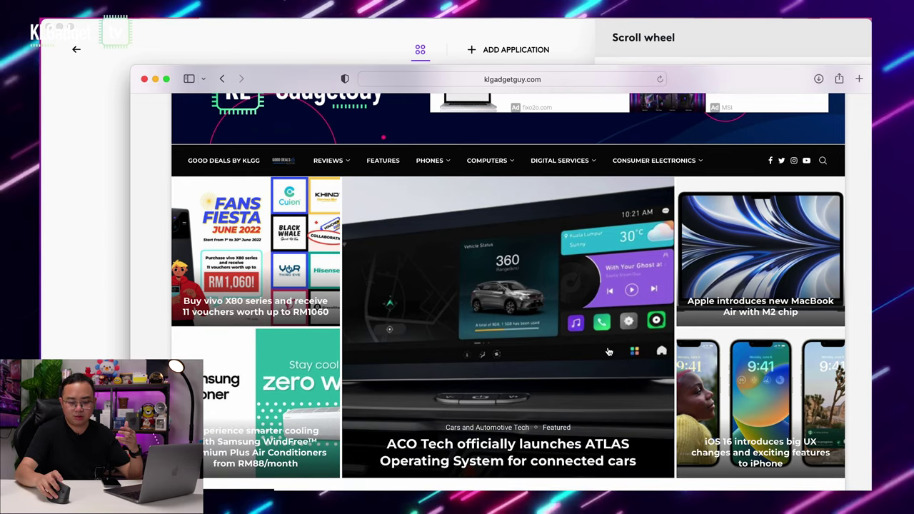
scroll(608, 352, "down", 20)
scroll(593, 364, "up", 20)
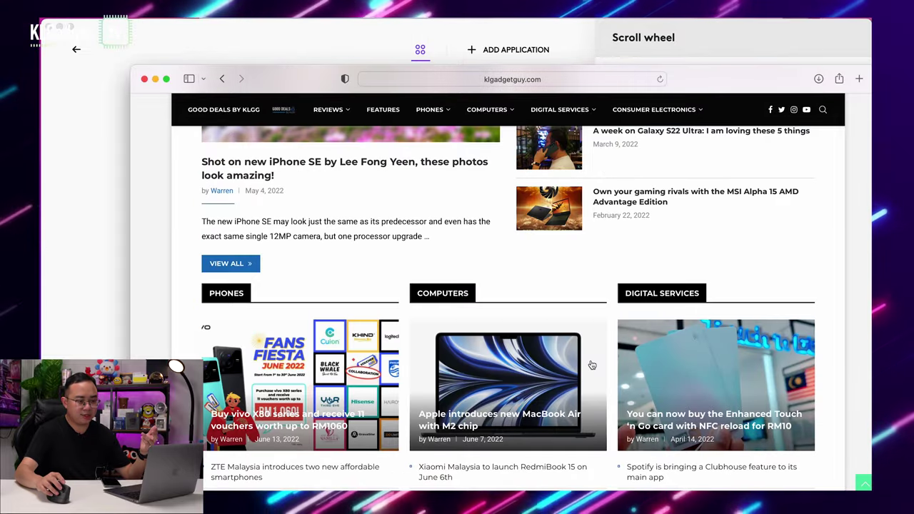
scroll(598, 362, "down", 7)
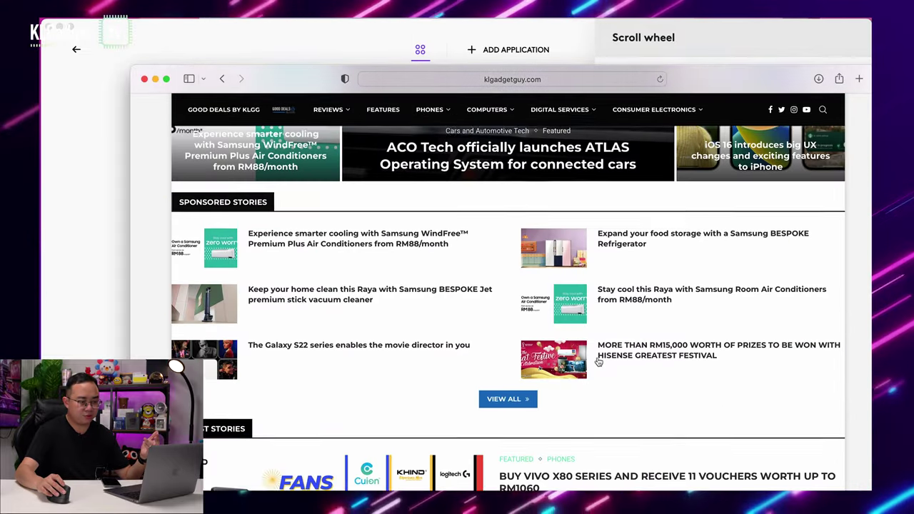
scroll(599, 362, "down", 10)
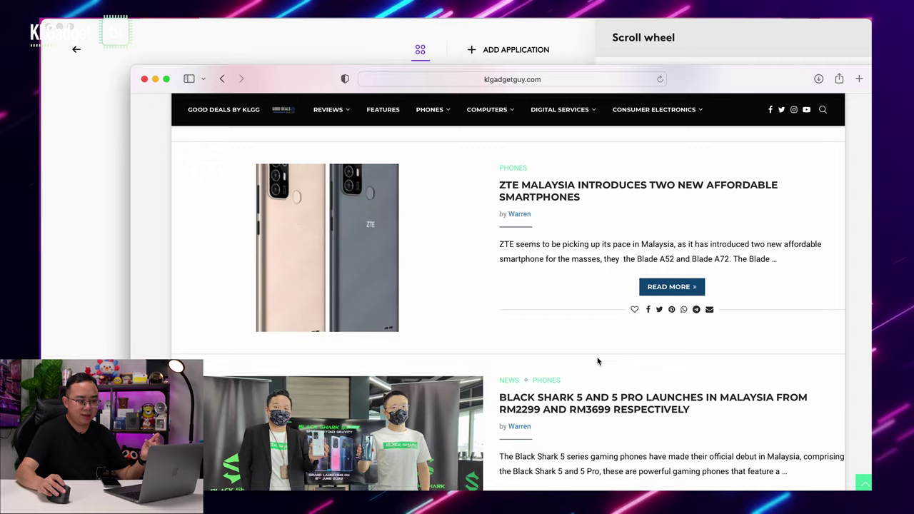
scroll(598, 362, "down", 10)
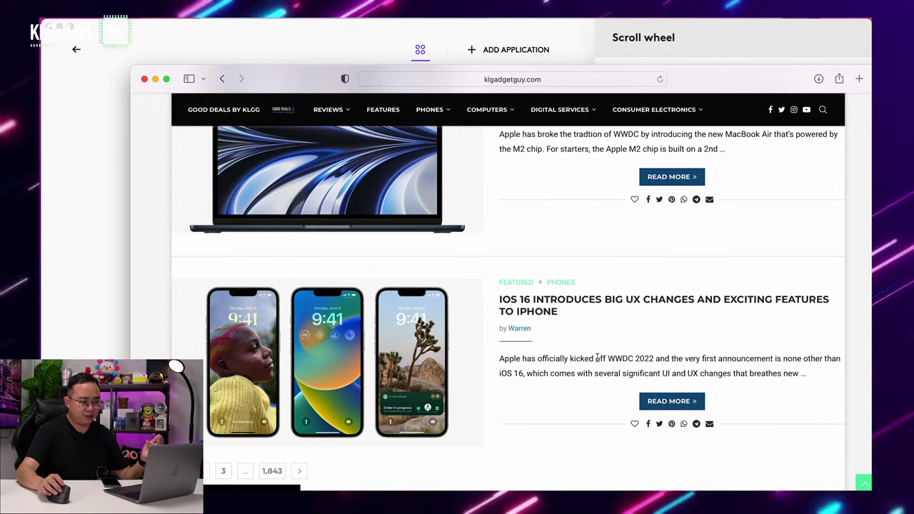
scroll(600, 367, "down", 3)
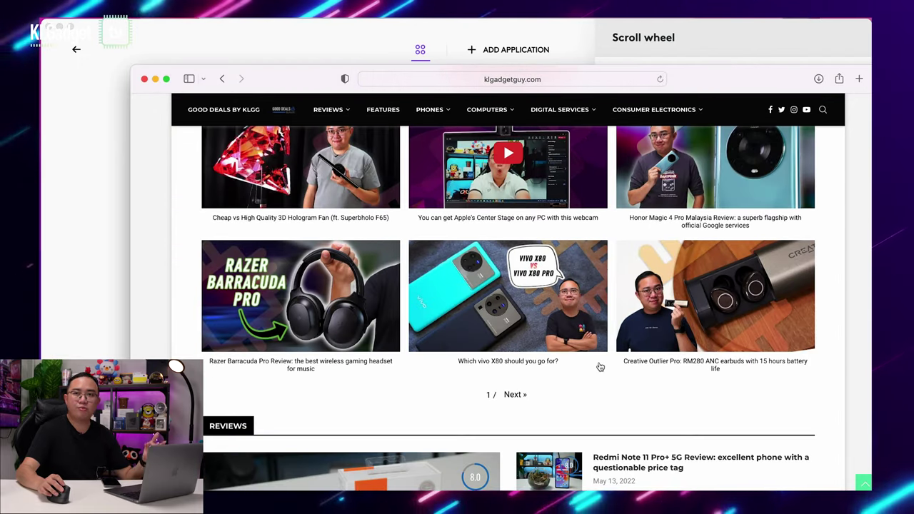
scroll(602, 366, "up", 8)
scroll(602, 364, "up", 5)
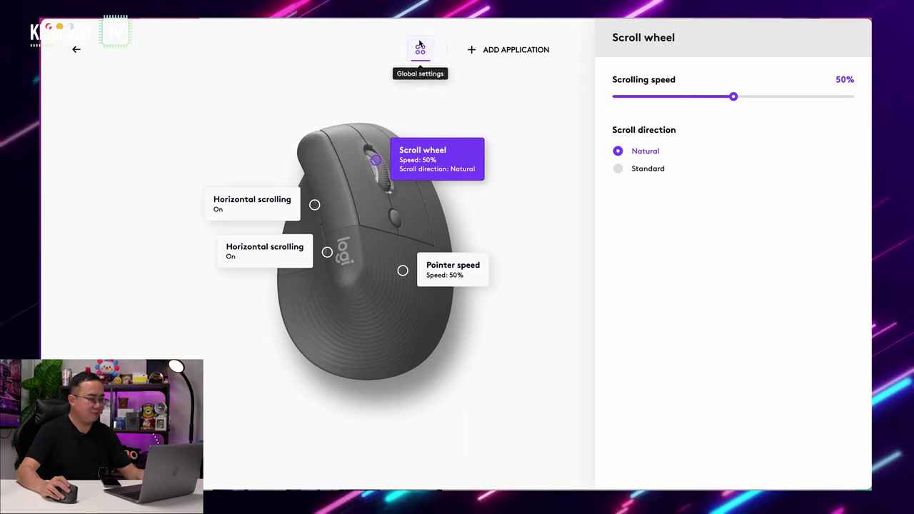
Step: Leave the scroll wheel settings and view the mouse's Easy-Switch paired computers and the Flow page
left_click(79, 51)
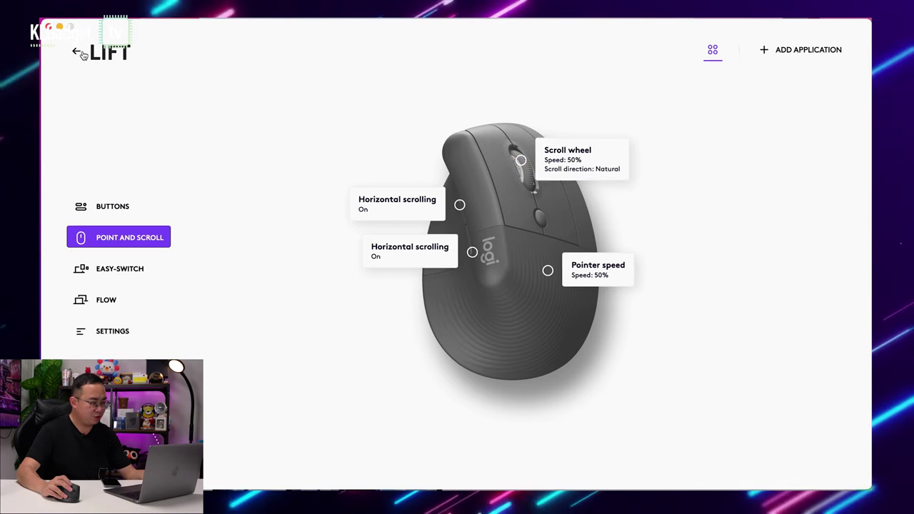
left_click(124, 272)
left_click(415, 212)
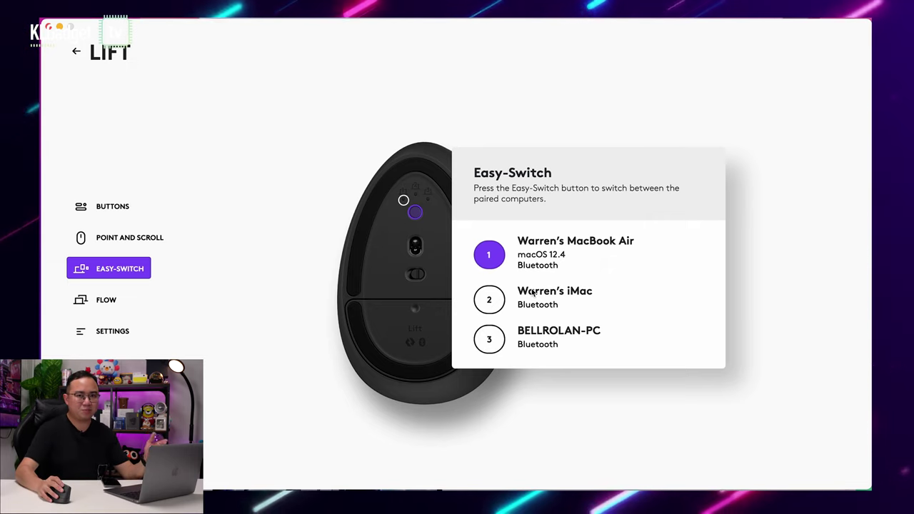
left_click(108, 303)
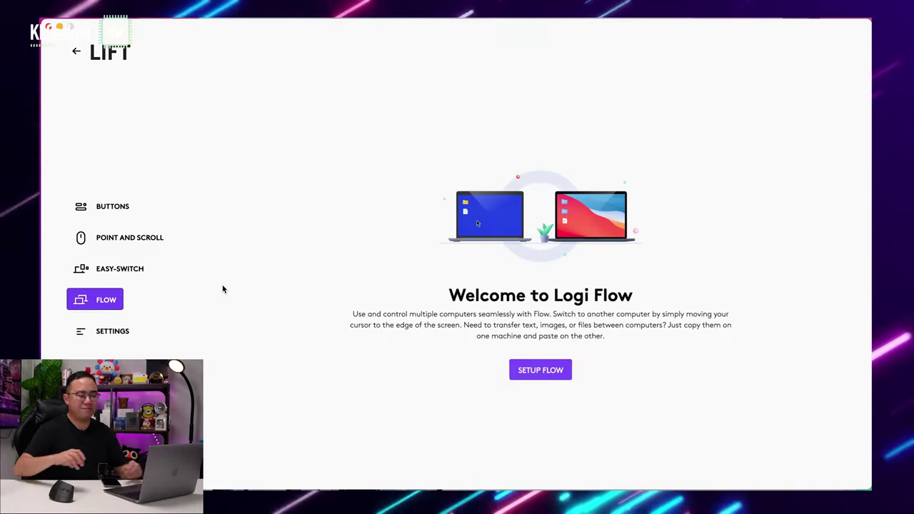